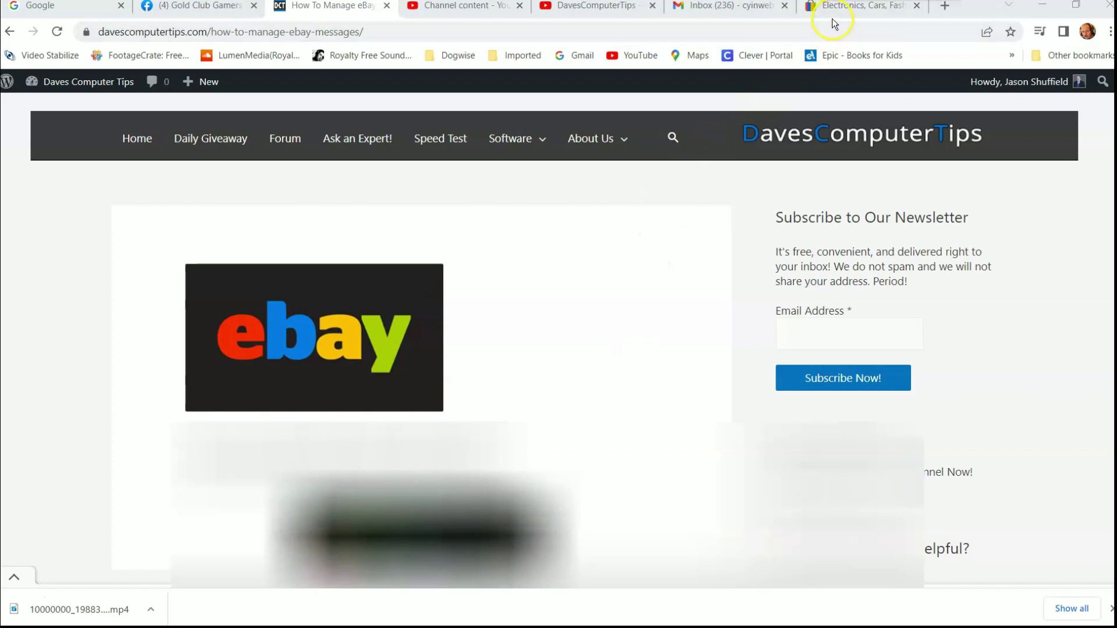
Step: Switch from the Dave's Computer Tips article to the eBay home page tab
click(836, 14)
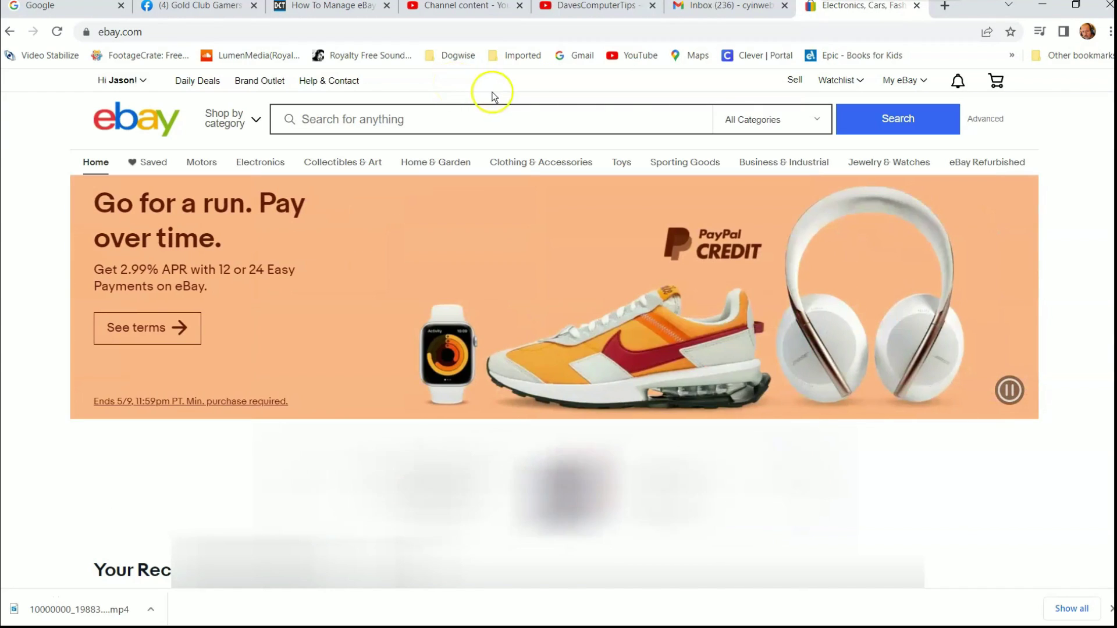
Step: Go to Messages under My eBay to view the 62-message inbox
mouse_move(889, 93)
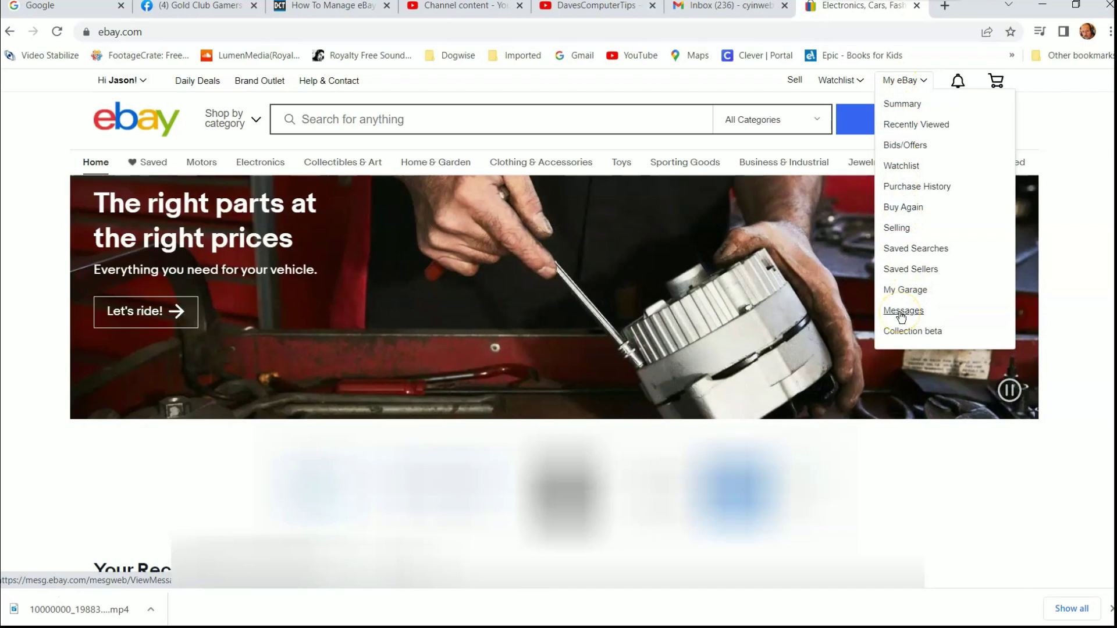
click(901, 312)
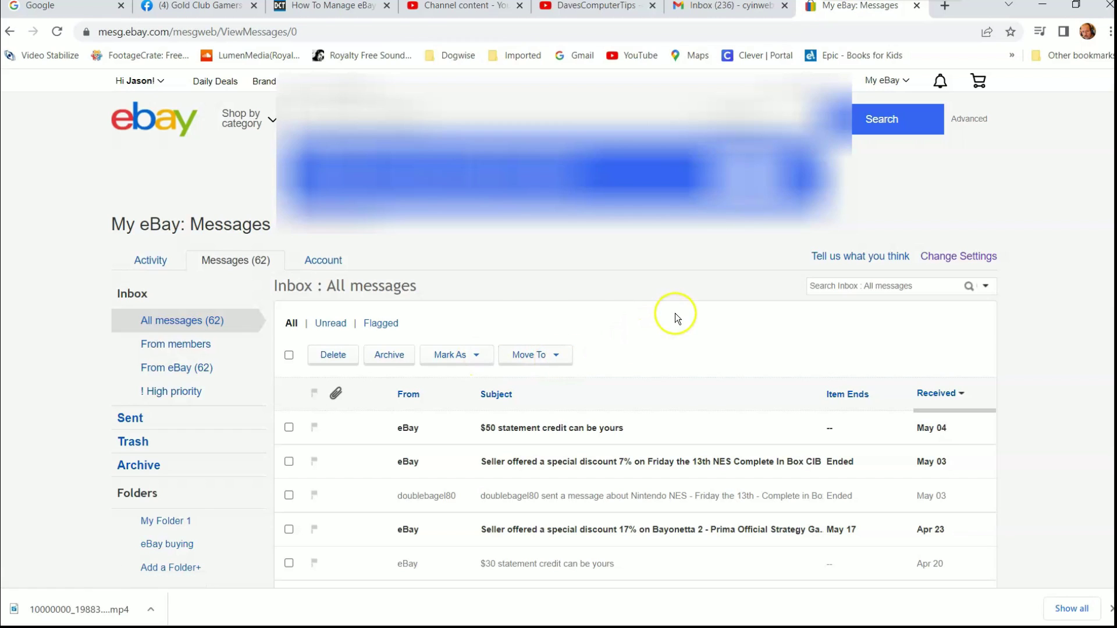
Step: Delete the Disney's Aladdin 'You've submitted an offer' message to Trash
click(331, 324)
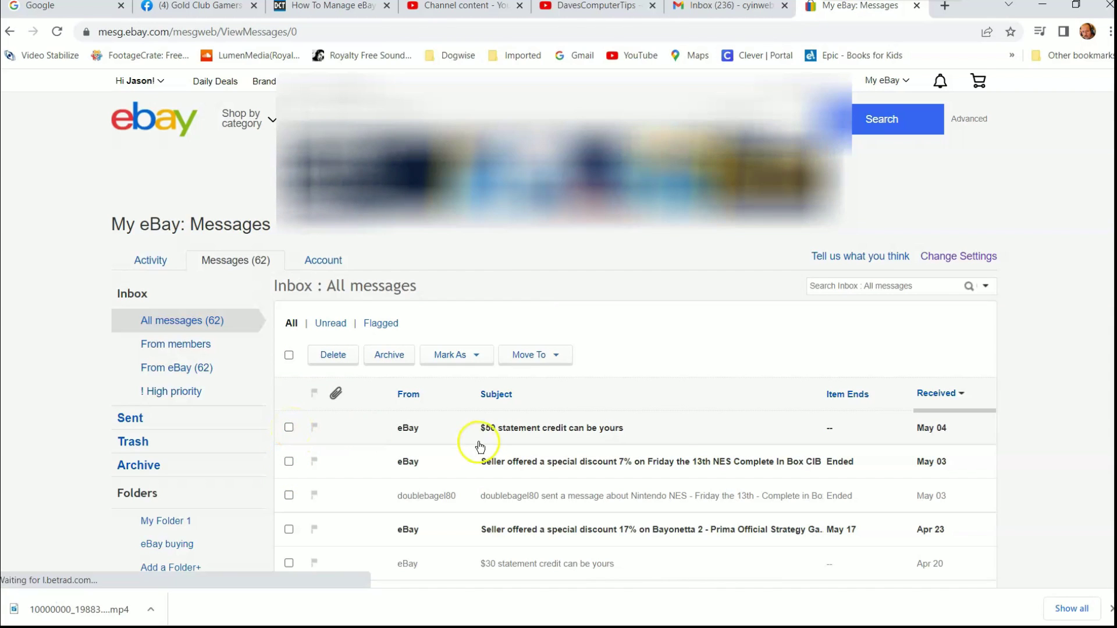
click(289, 463)
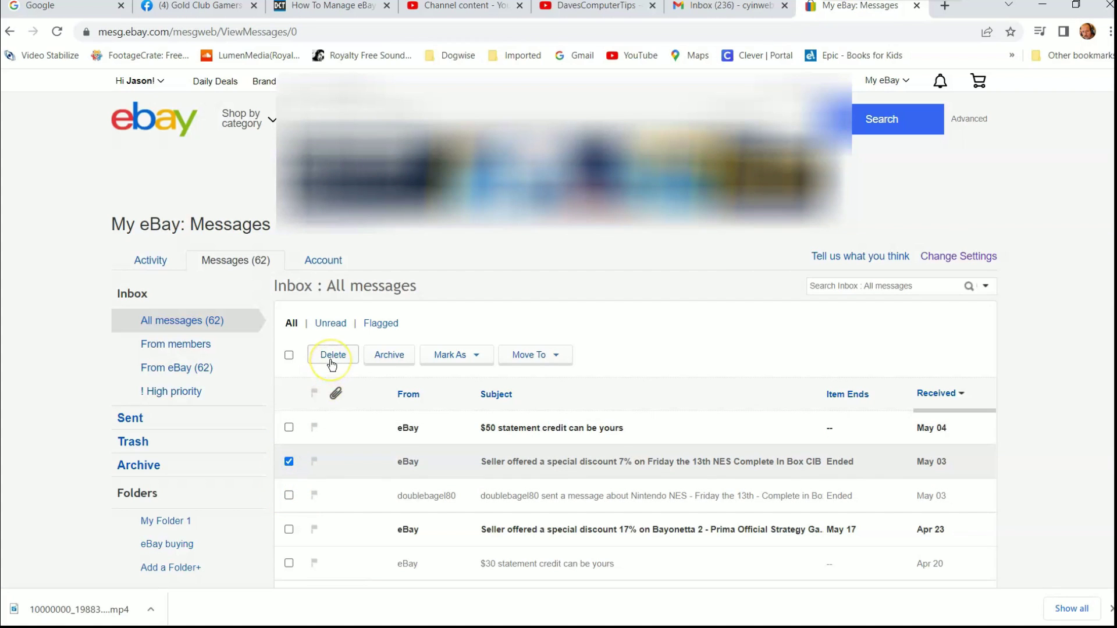
click(289, 462)
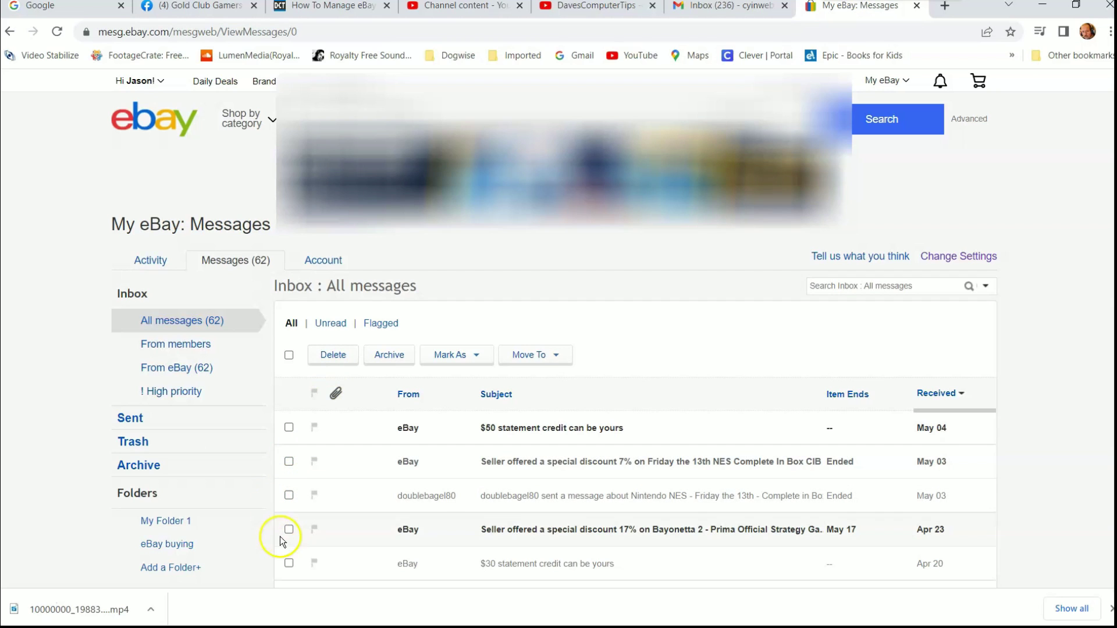
scroll(289, 547, down, 1)
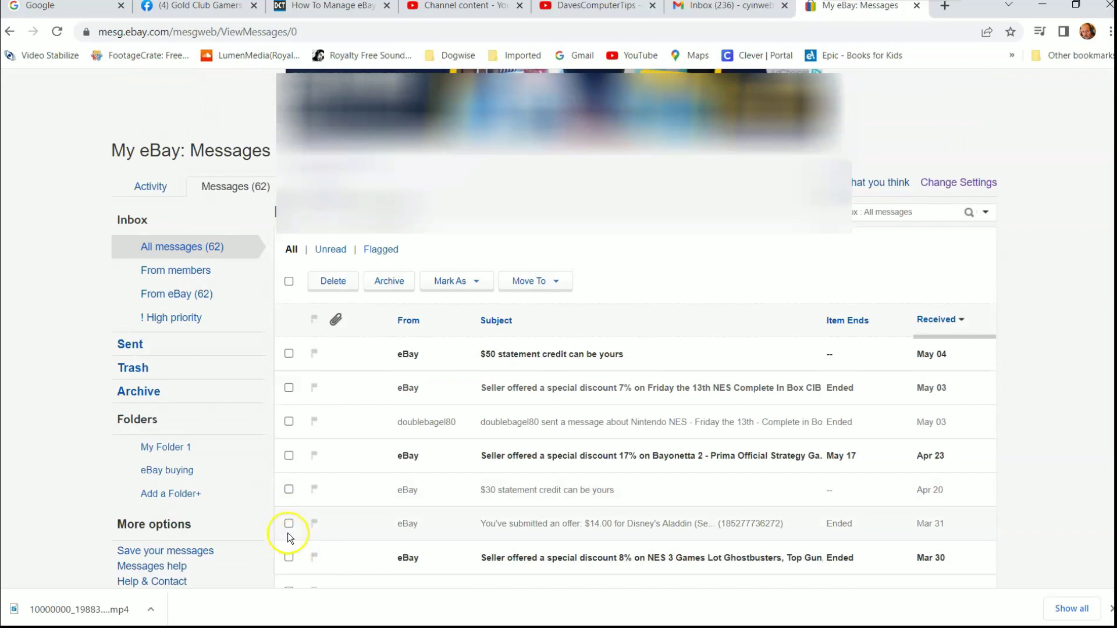
click(288, 524)
scroll(334, 492, up, 1)
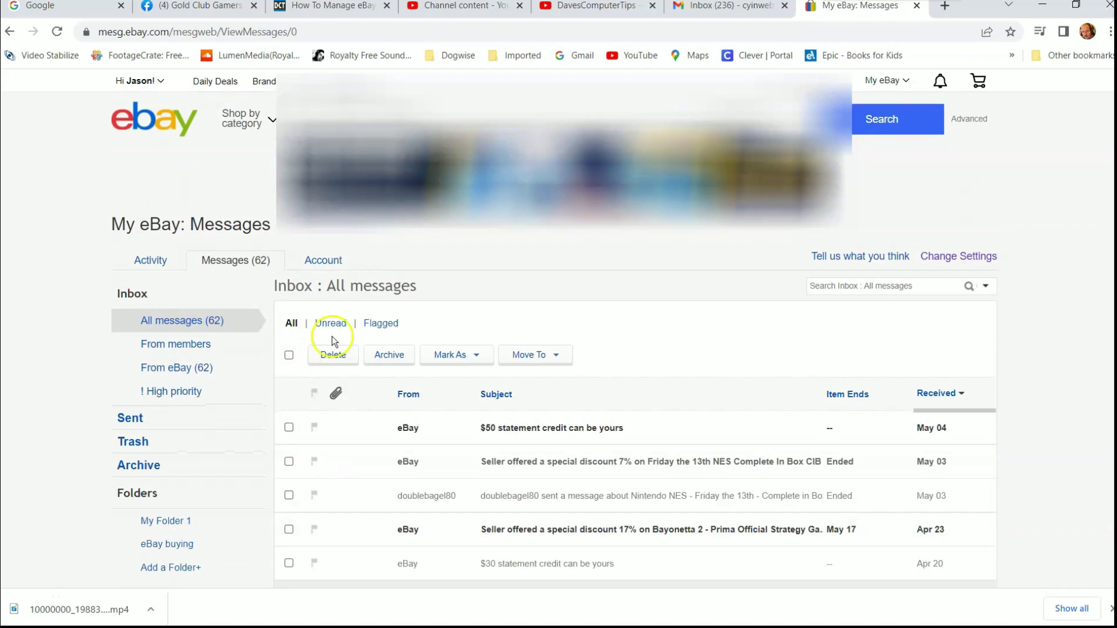
scroll(329, 357, down, 1)
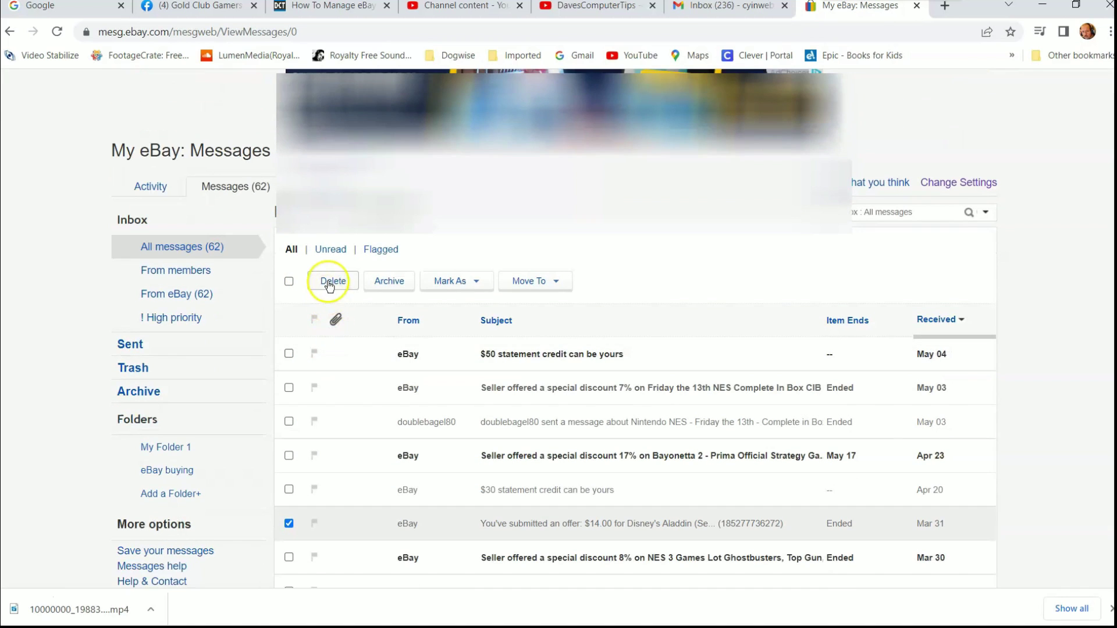
click(328, 284)
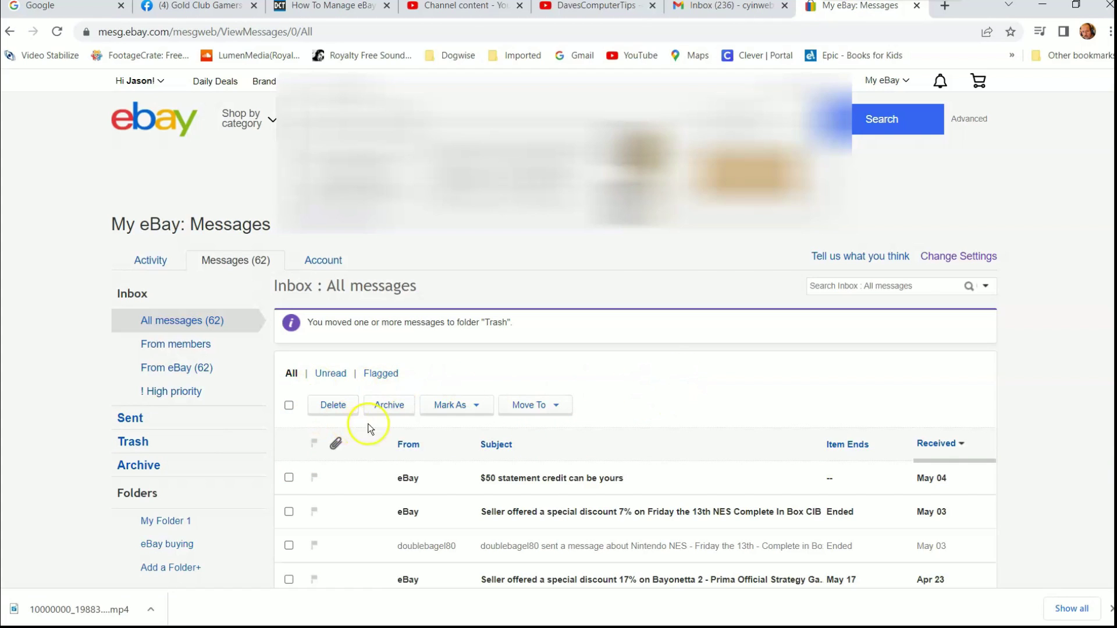
Step: Archive the member's Nintendo NES Friday the 13th message
click(289, 546)
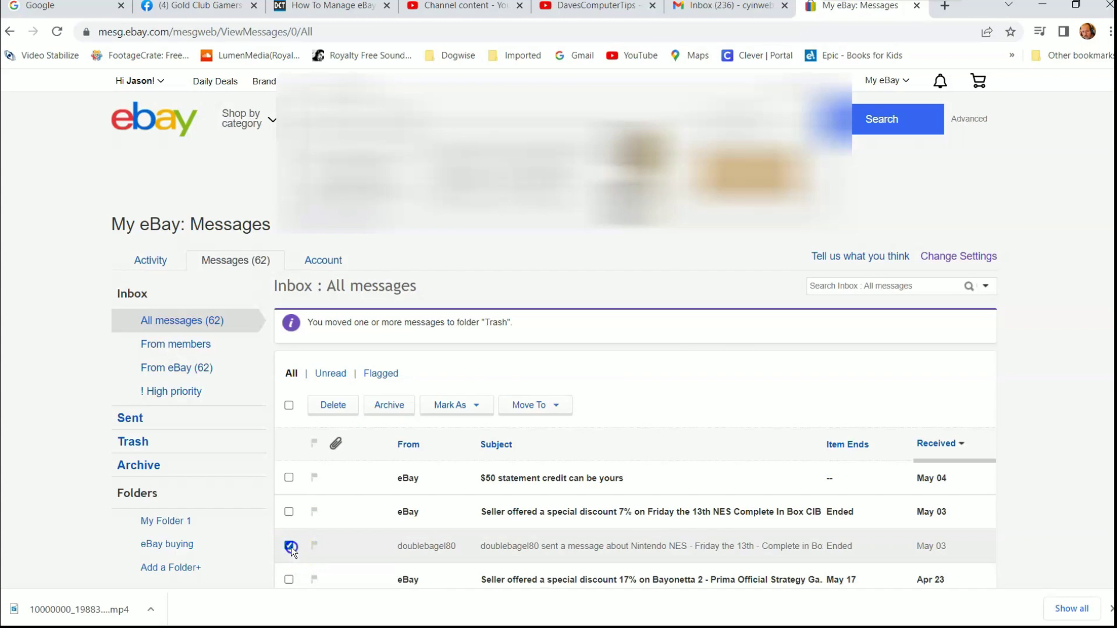
click(389, 406)
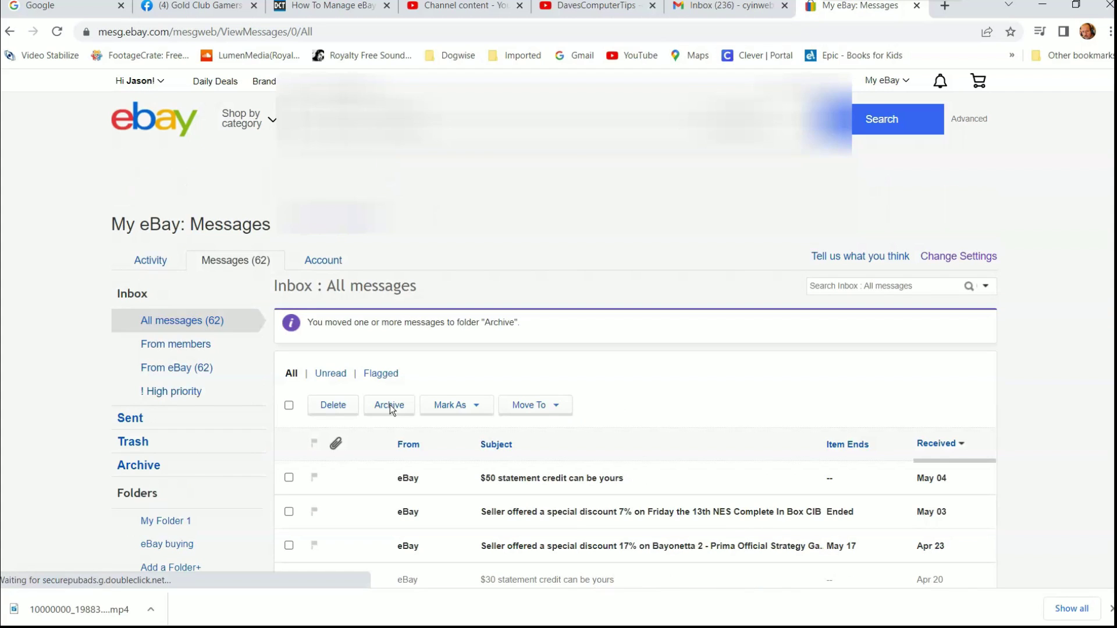
click(146, 466)
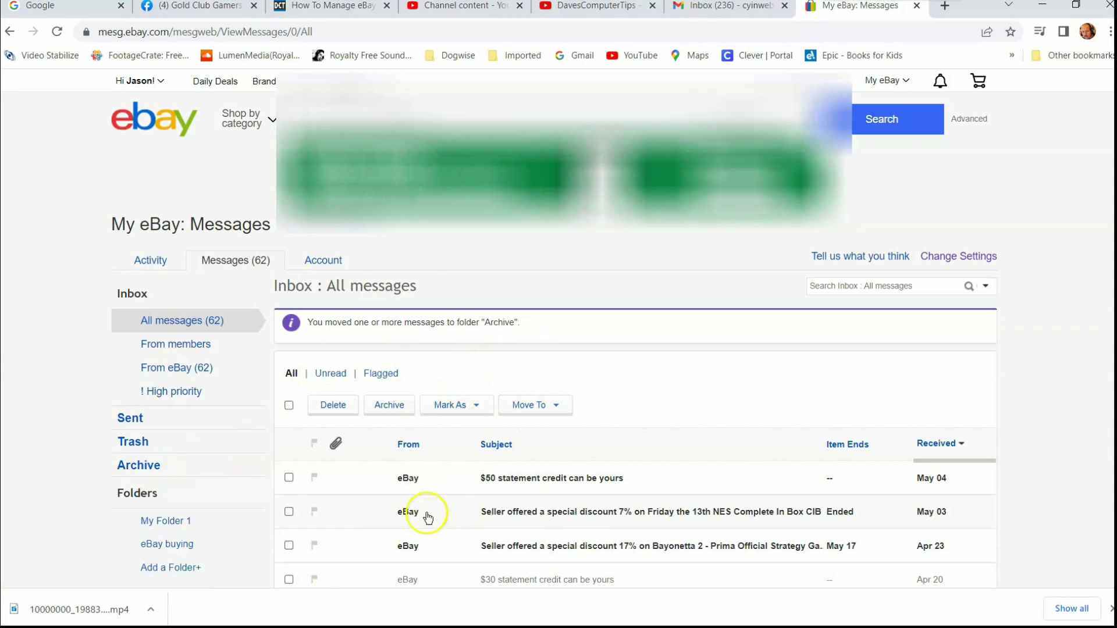
Step: Mark the '$50 statement credit can be yours' message as read, then switch it to unread
click(289, 478)
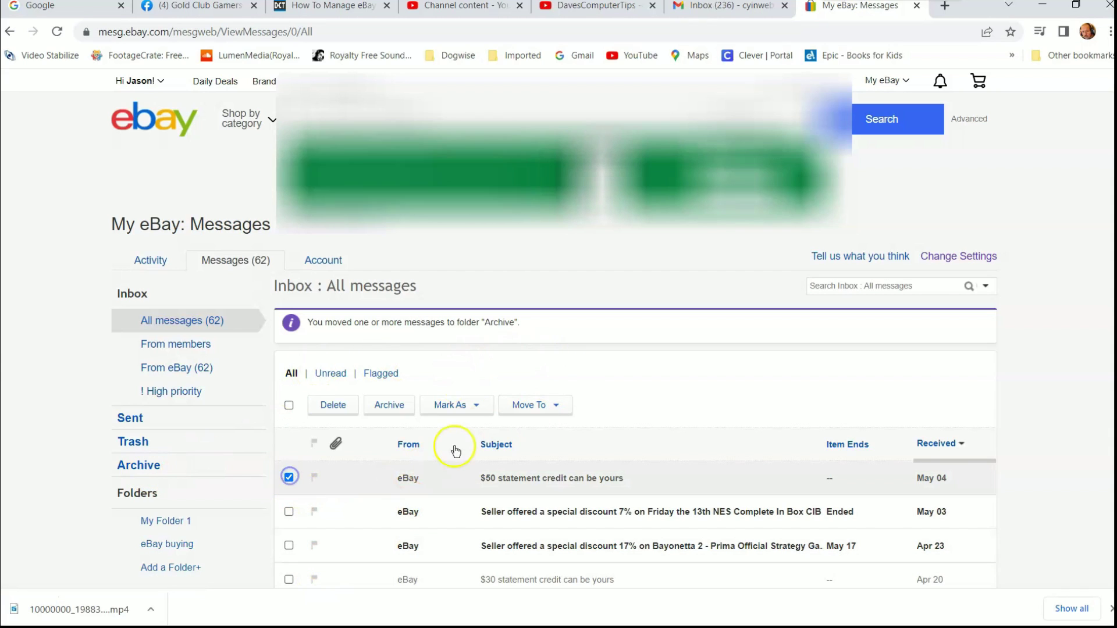
click(474, 406)
click(465, 426)
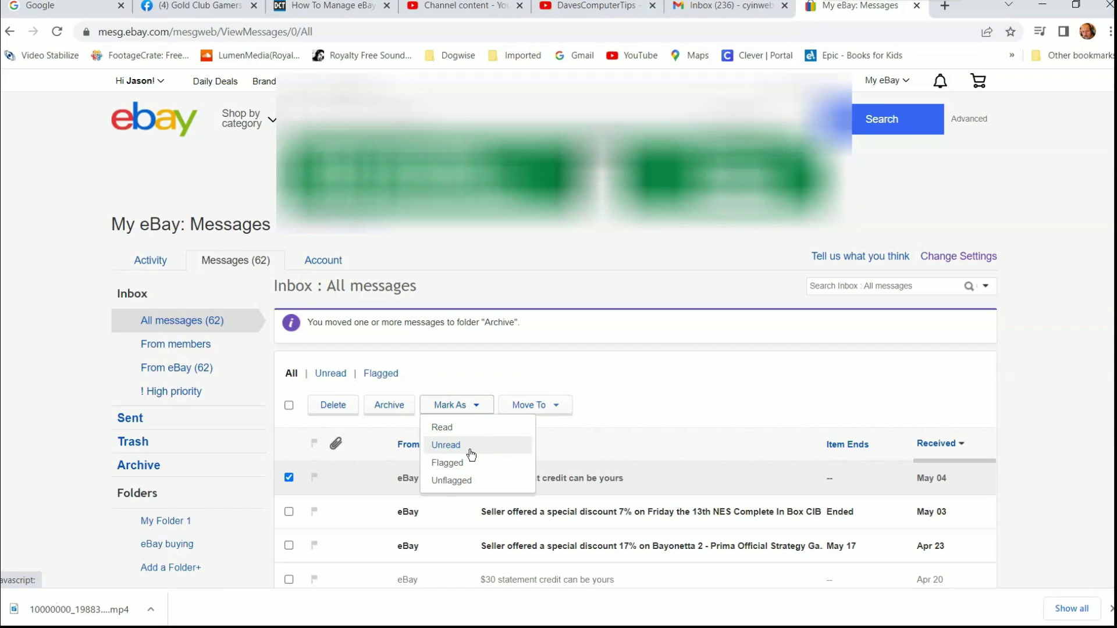
click(462, 428)
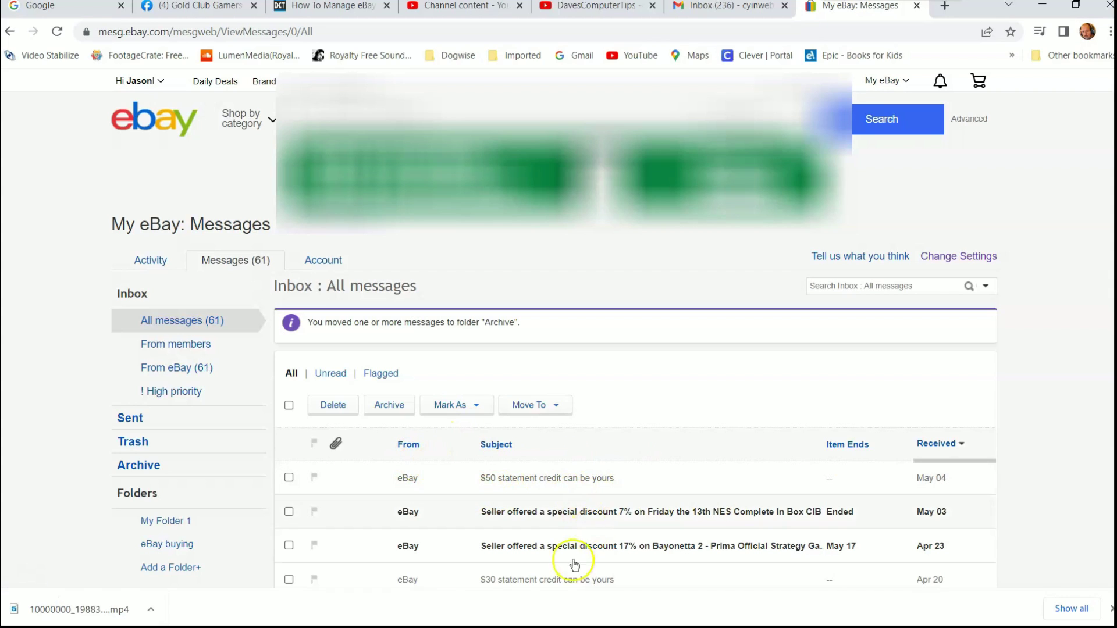
click(289, 477)
click(475, 414)
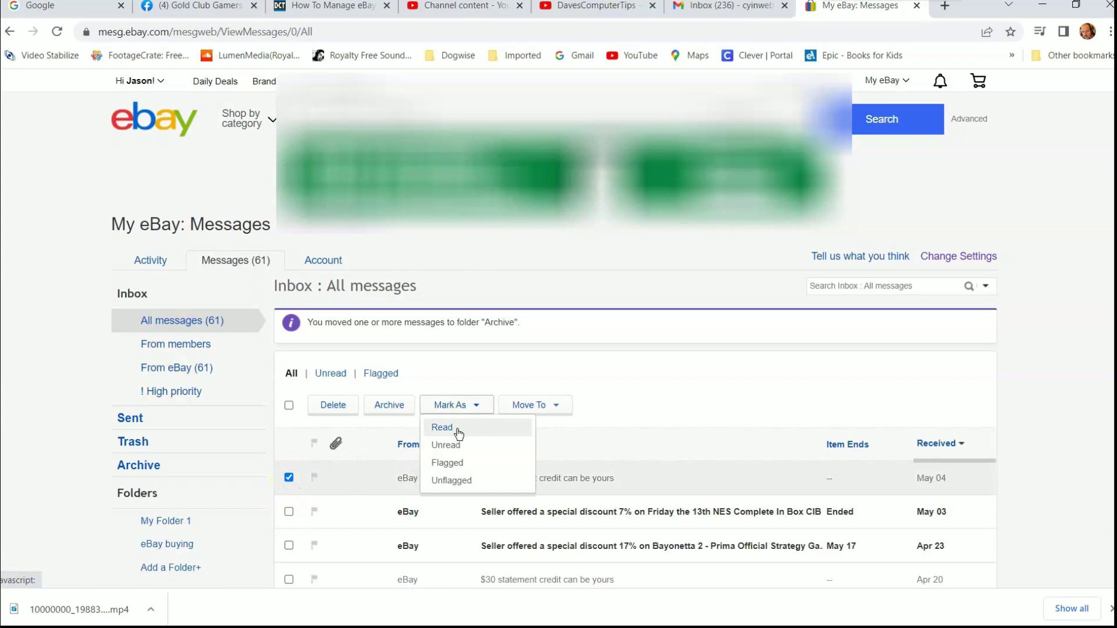
click(457, 431)
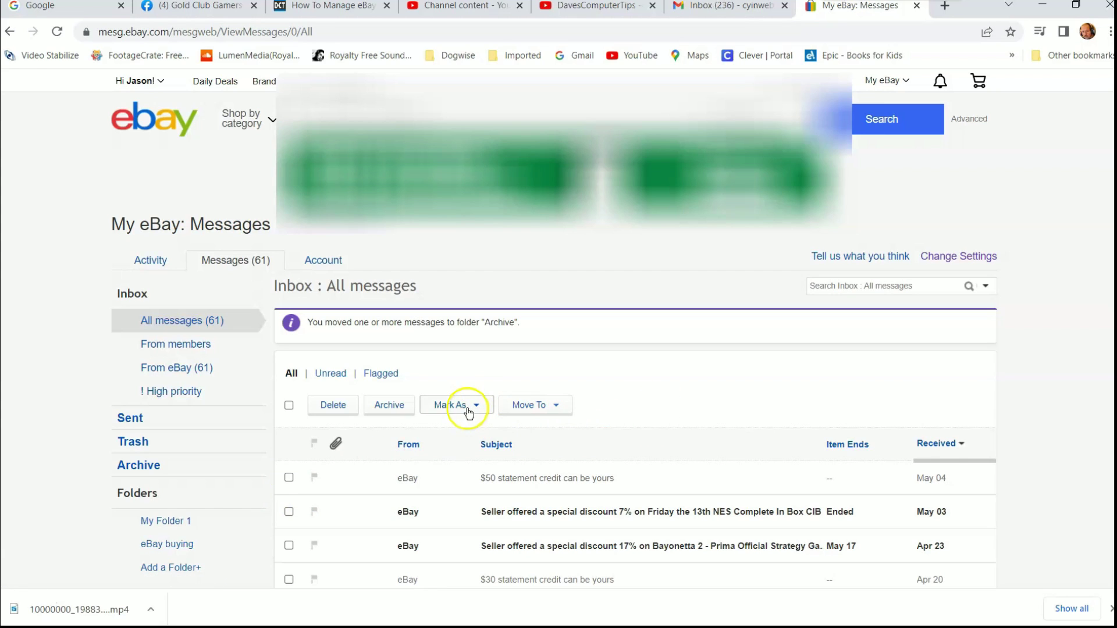
click(469, 413)
click(465, 442)
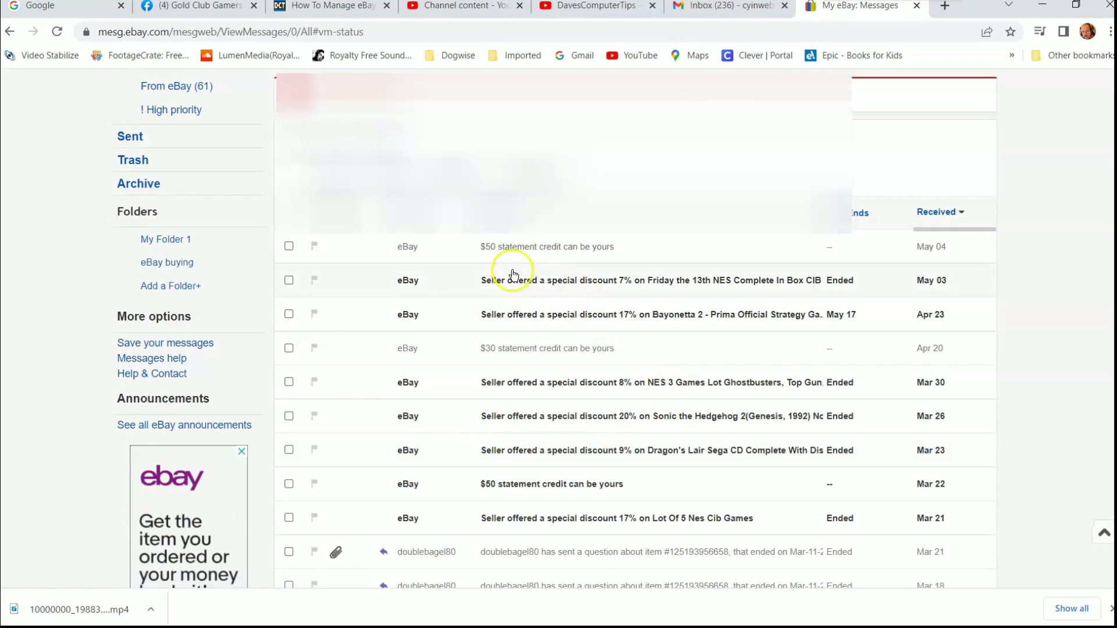
Step: Reselect the $50 statement credit message and mark it unread via Mark As
scroll(487, 282, up, 3)
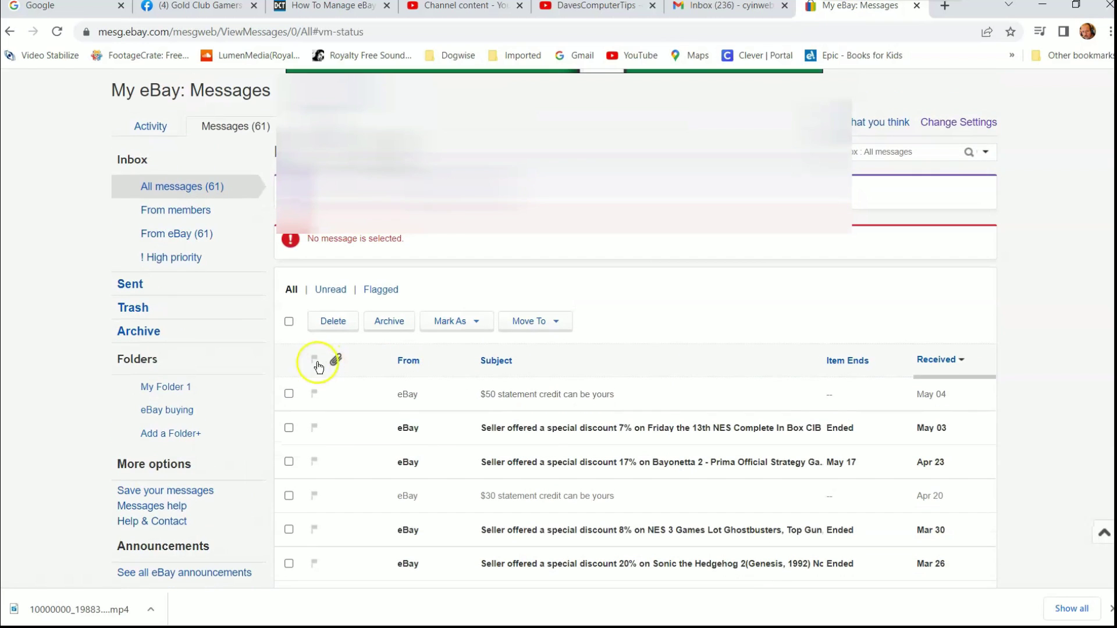
click(289, 393)
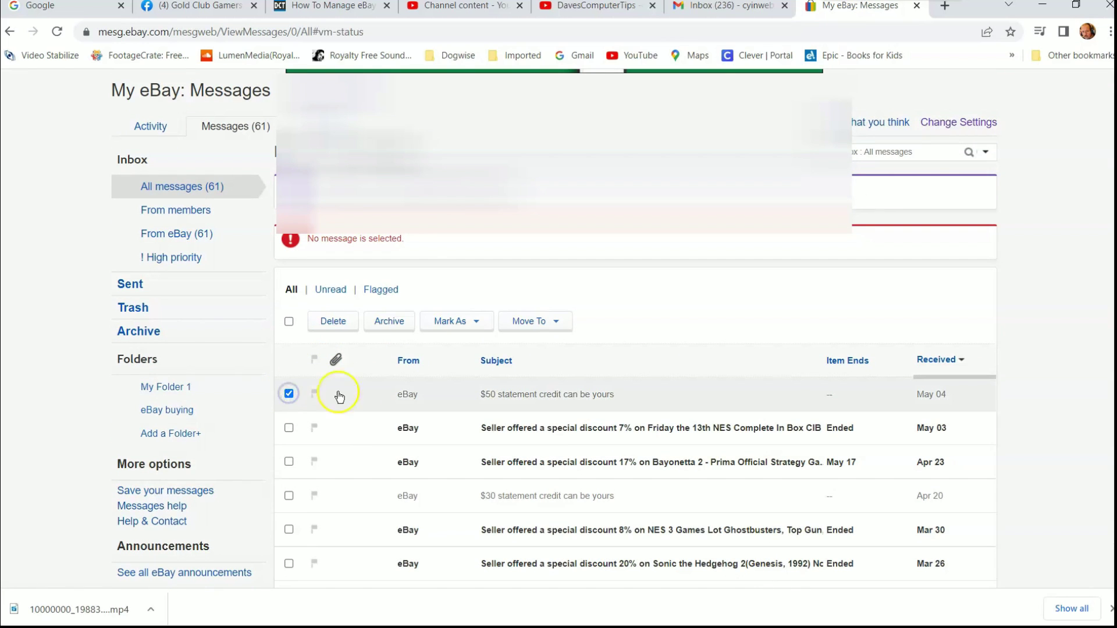
click(482, 320)
click(456, 361)
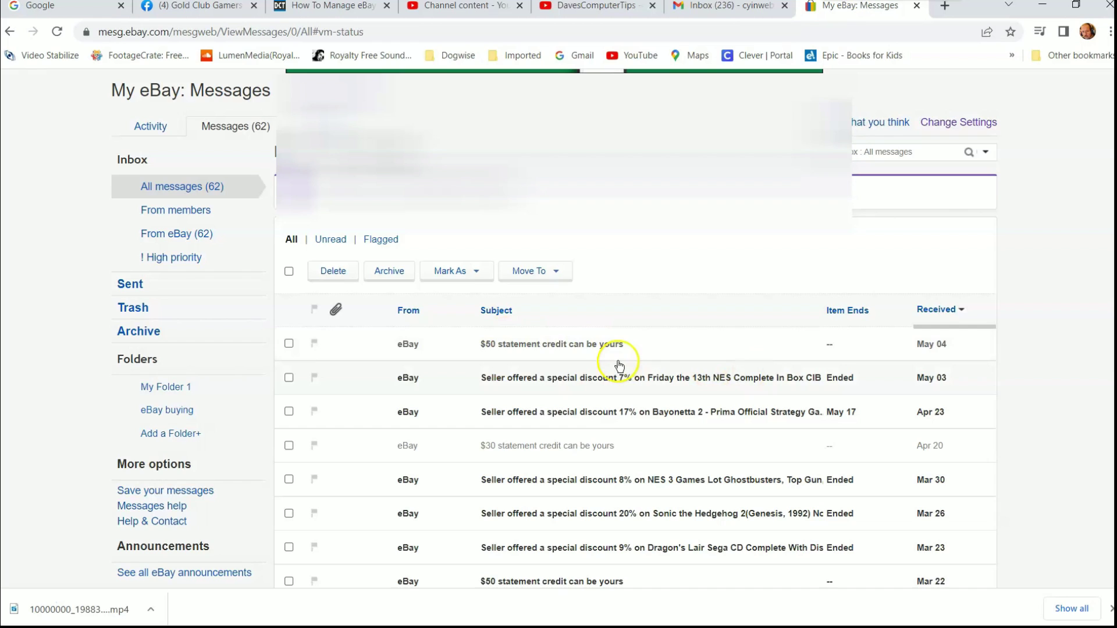
click(475, 273)
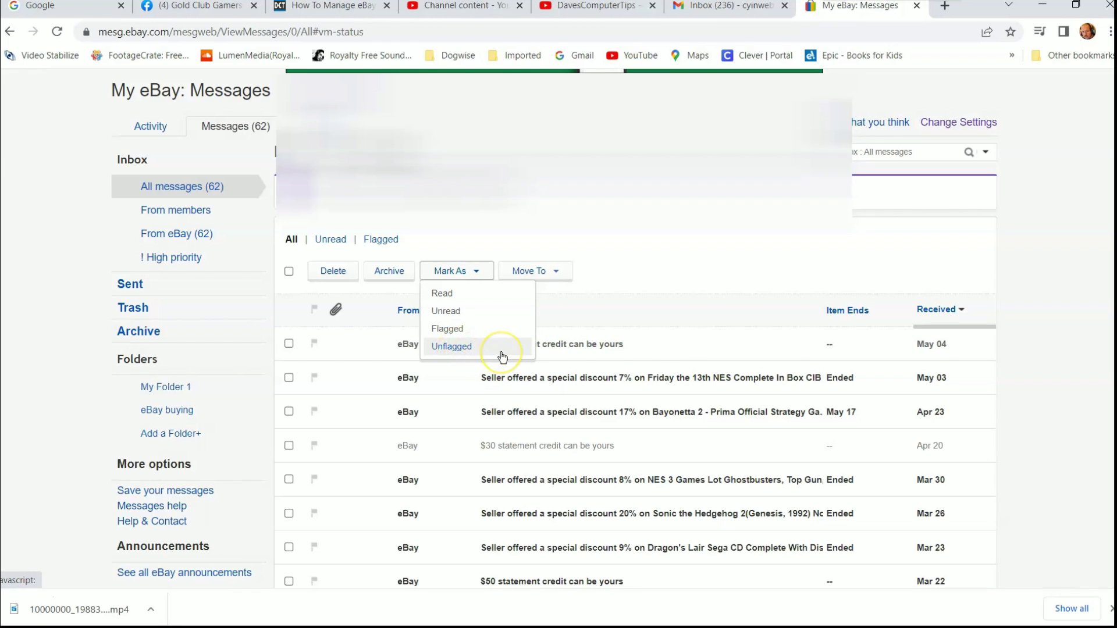
click(464, 331)
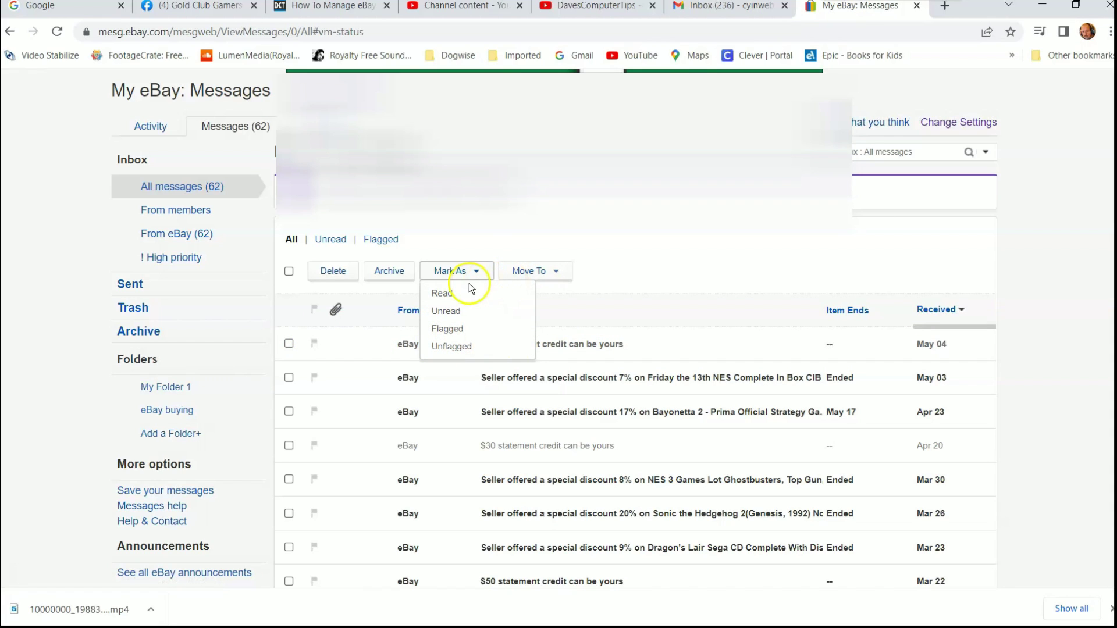
Step: Show the Move To destinations: Trash, Archive, My Folder 1 and eBay buying
click(593, 259)
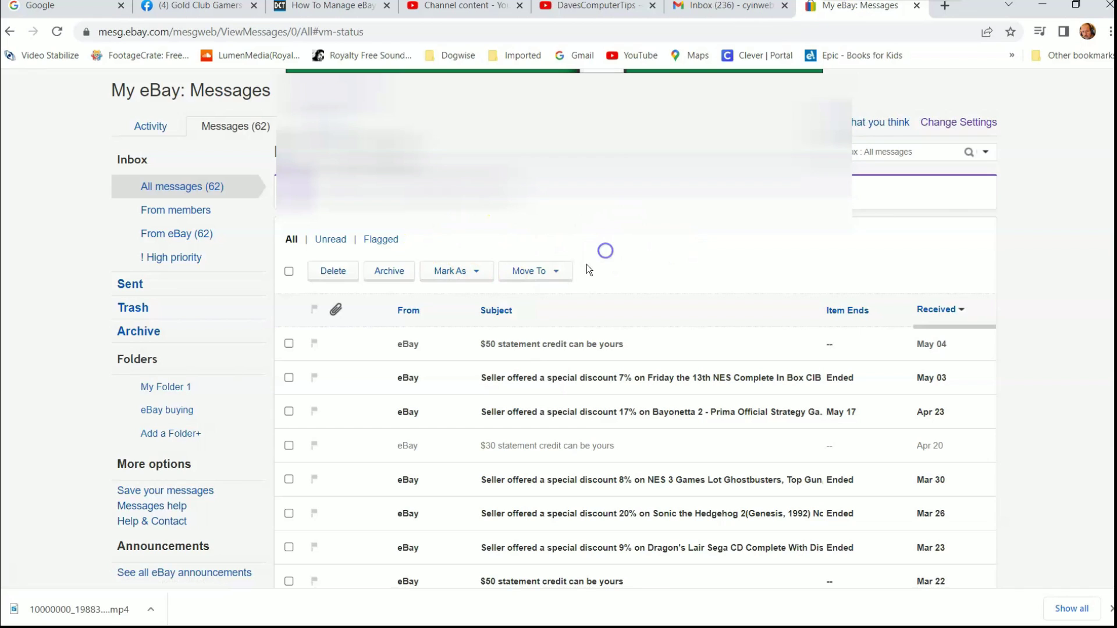
click(556, 272)
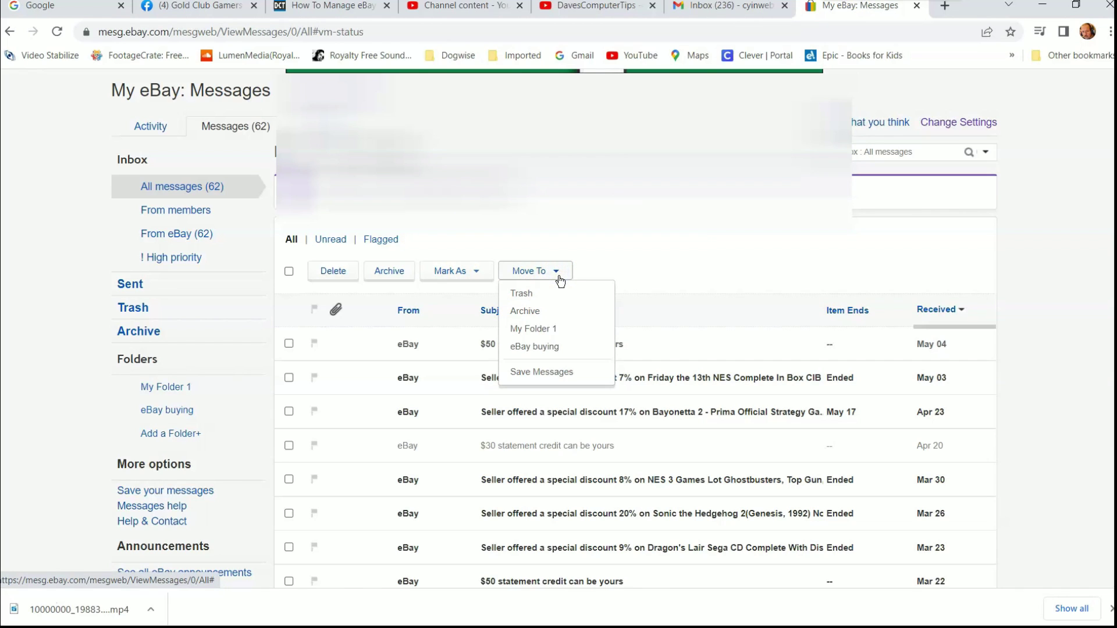
click(472, 274)
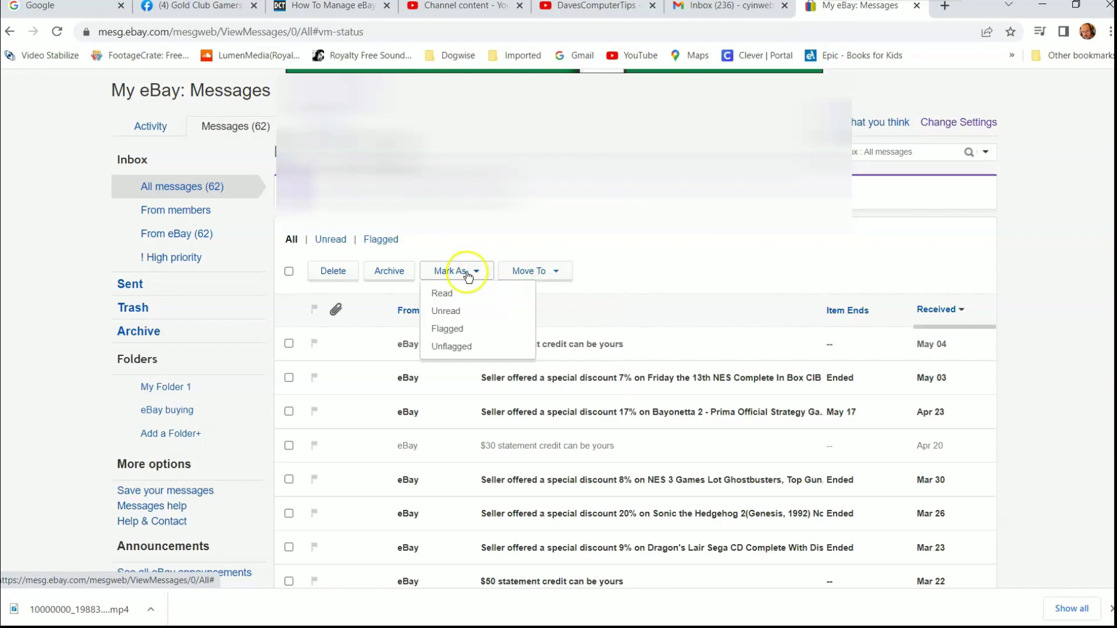
click(549, 272)
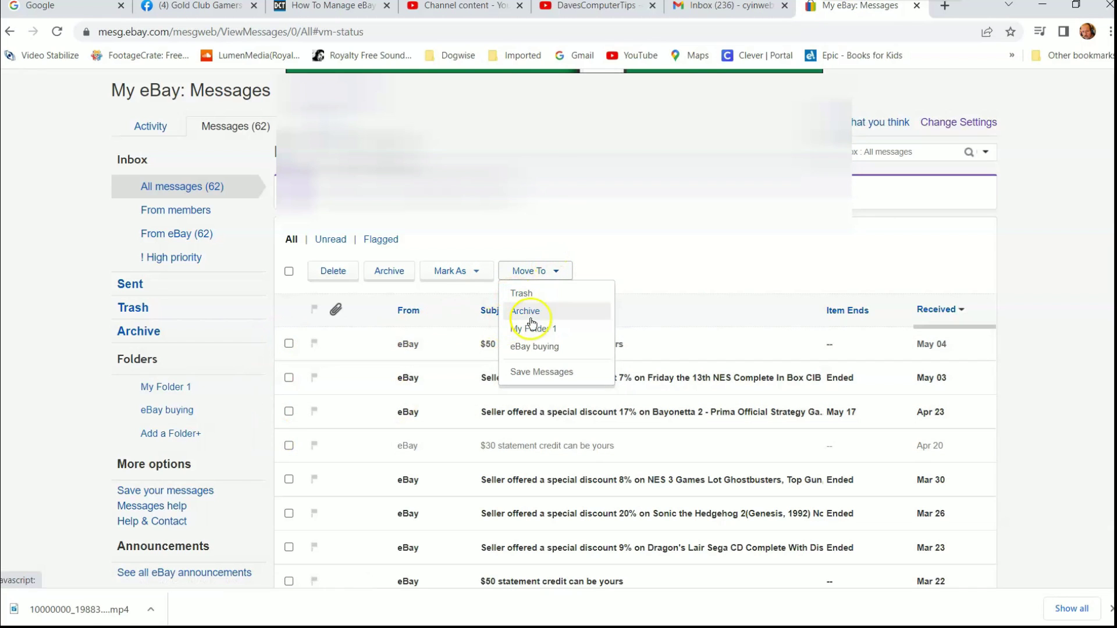
mouse_move(259, 390)
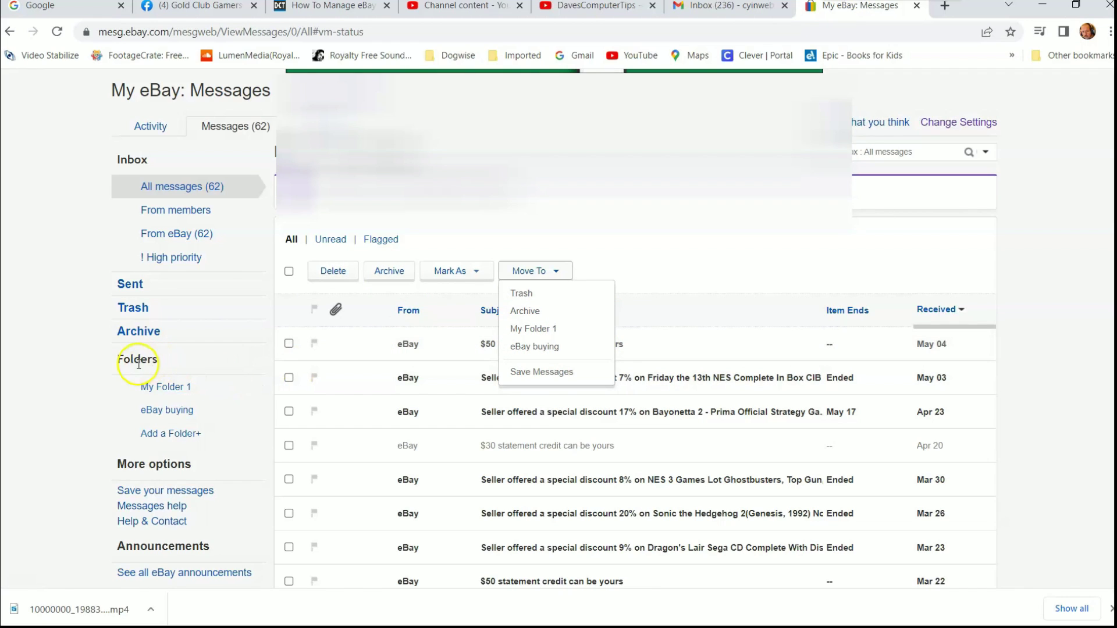
mouse_move(163, 386)
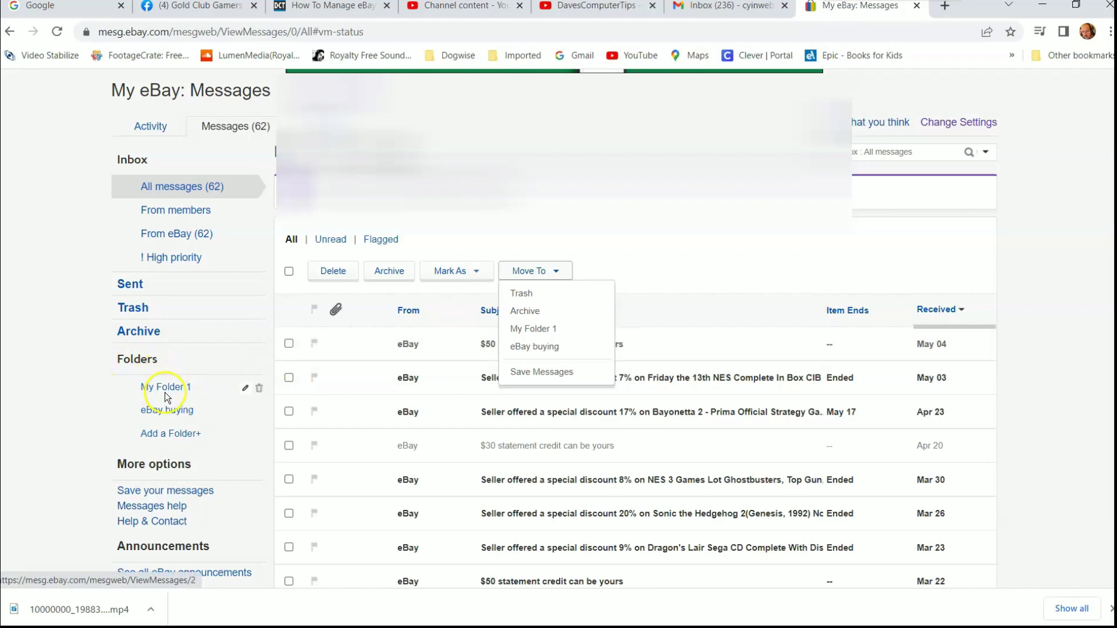
mouse_move(225, 411)
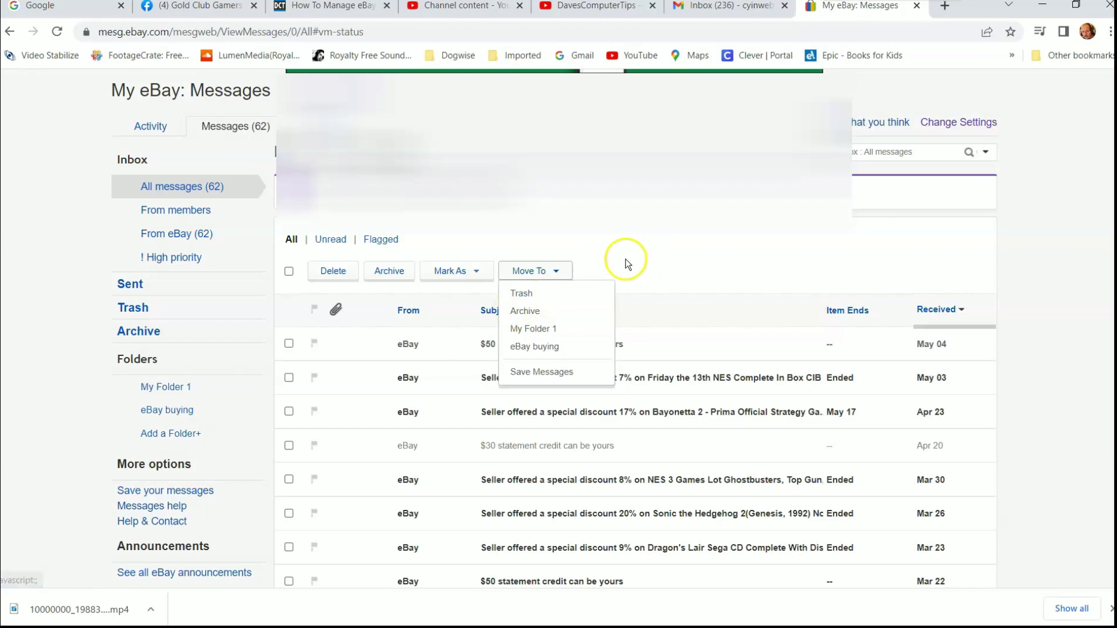
Step: Move the $50 statement credit message into the eBay buying folder, leaving 61 inbox messages
click(288, 343)
click(547, 271)
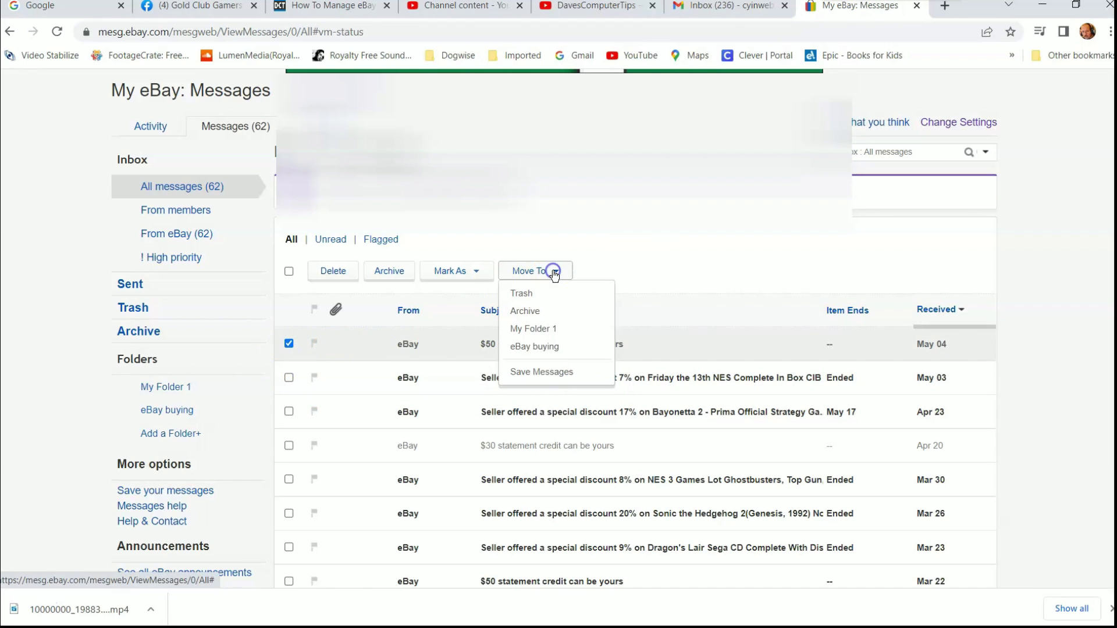
click(535, 347)
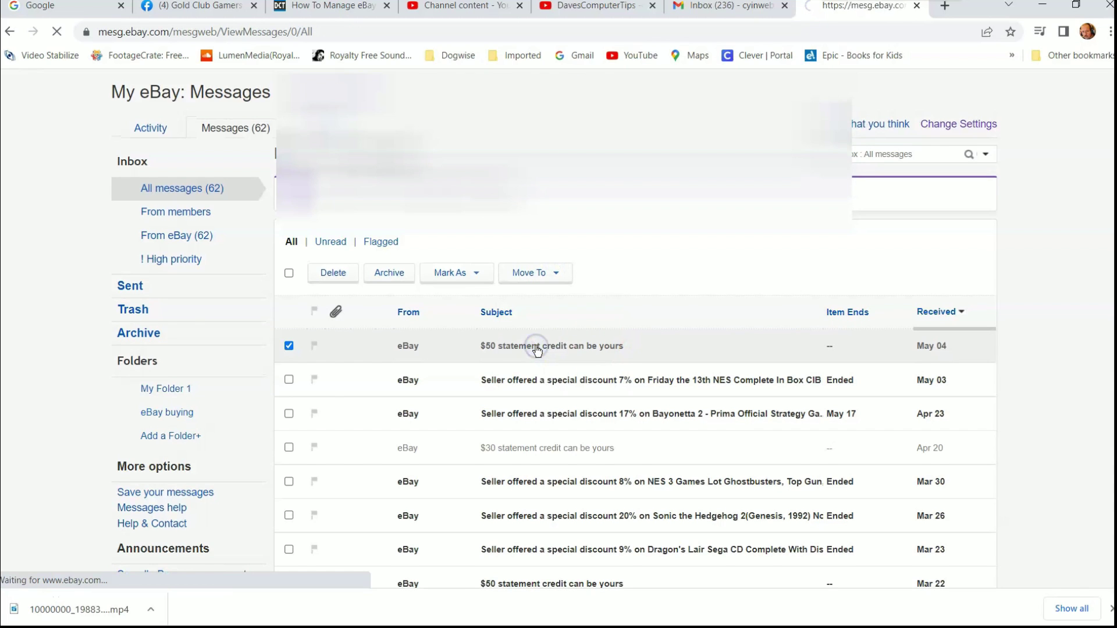
scroll(491, 411, down, 3)
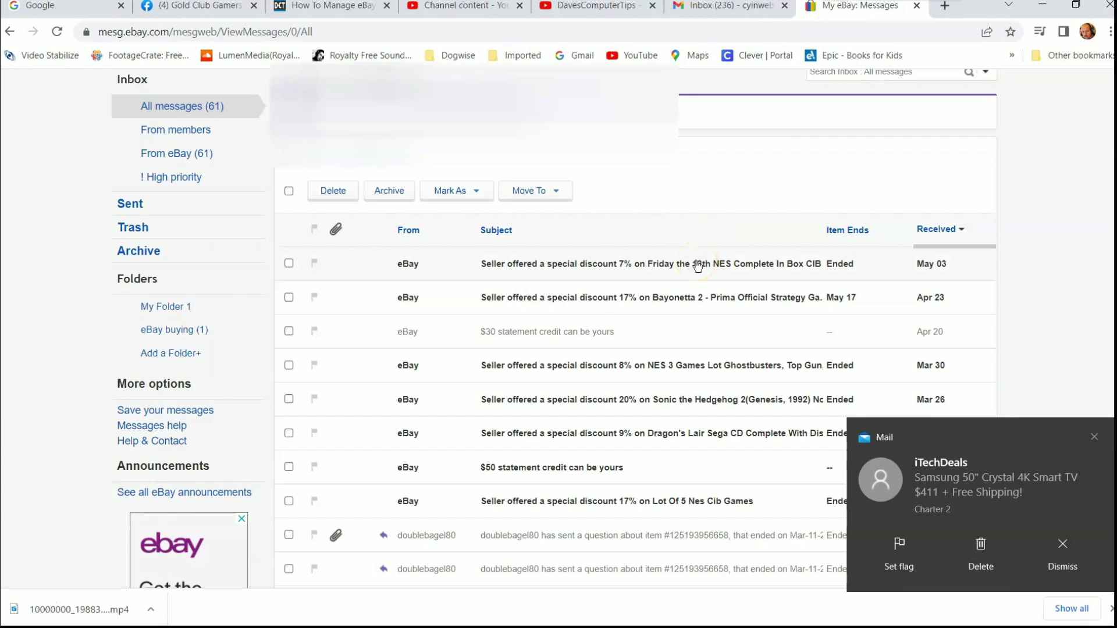
scroll(656, 207, up, 2)
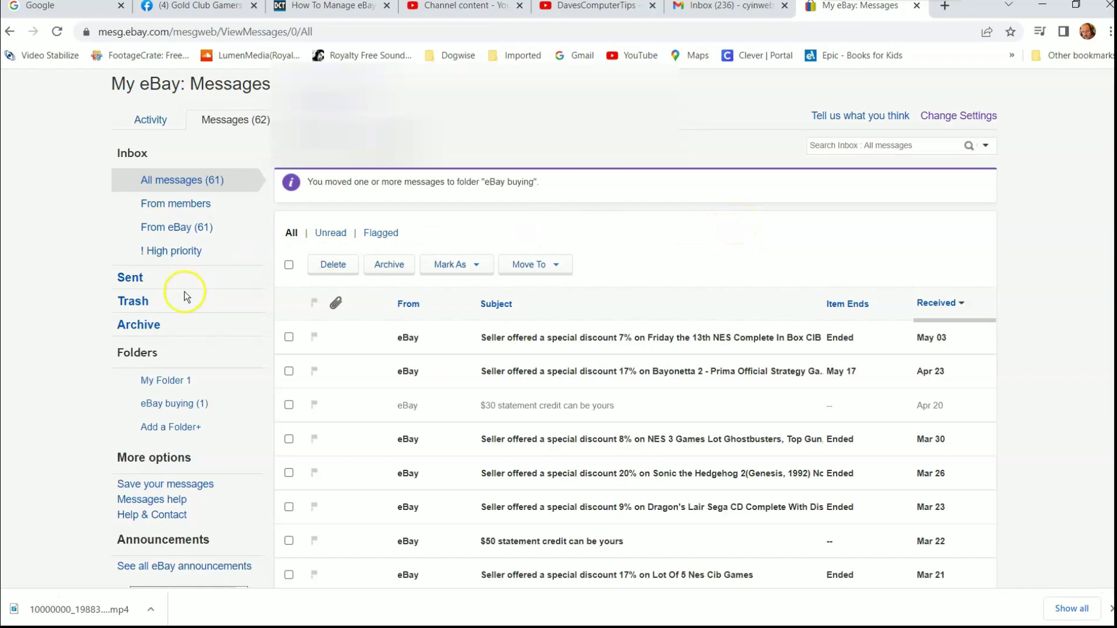
Step: Add a message folder named 'Gaming' alongside My Folder 1 and eBay buying
click(179, 428)
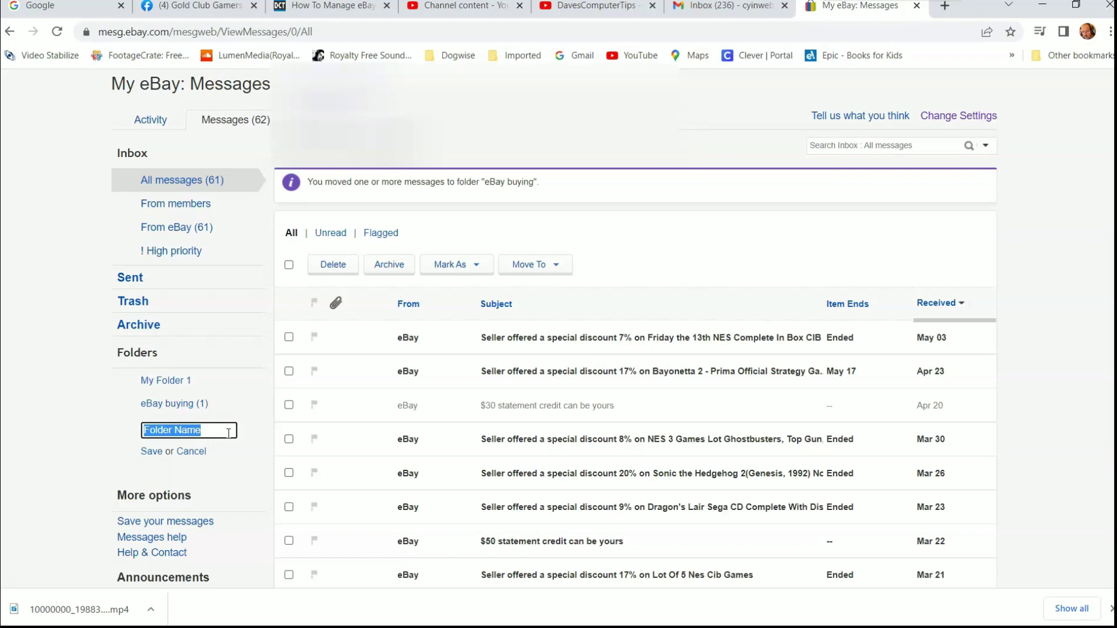
text(Gaming)
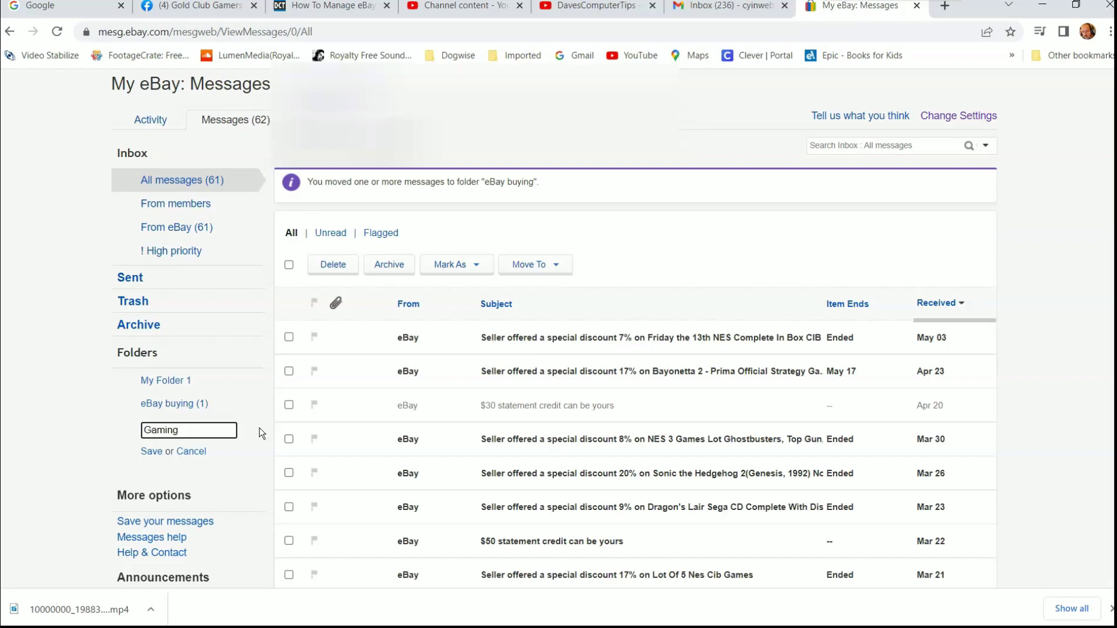
key(Return)
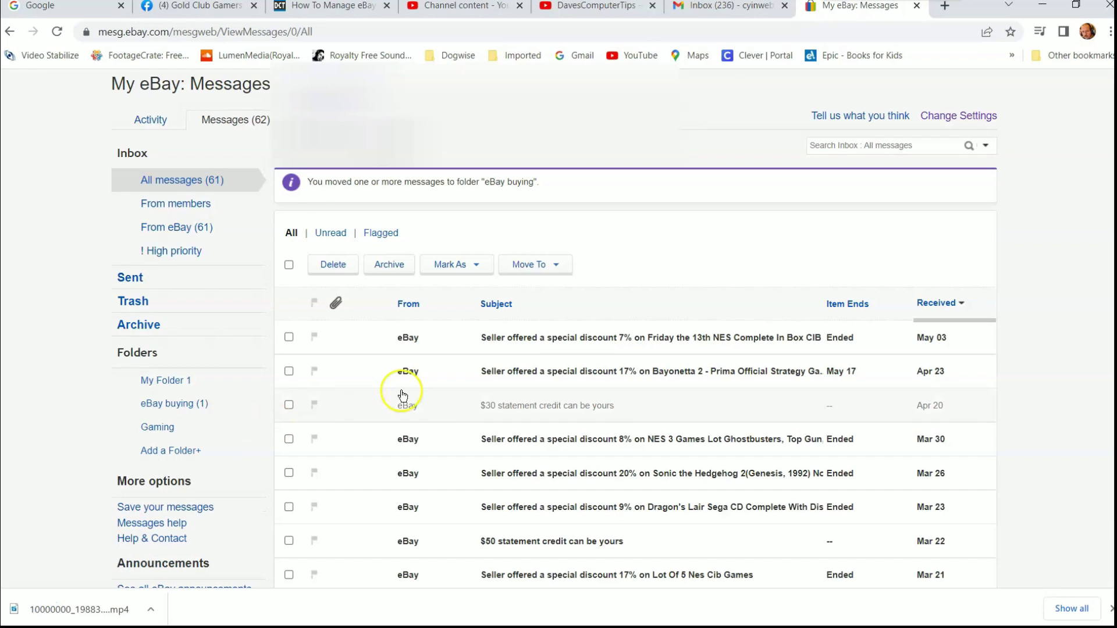